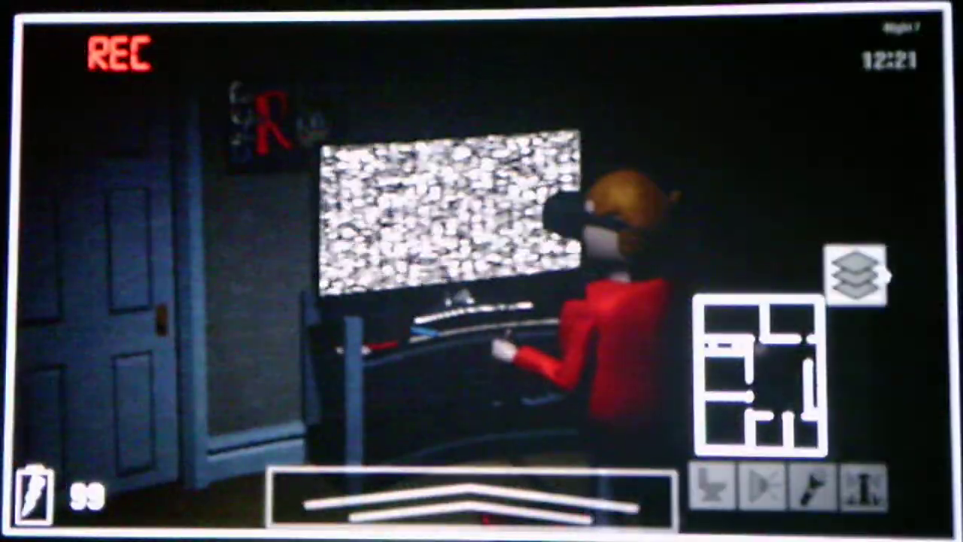
click(856, 271)
Check the office camera feed, then a room on the other floor
click(856, 391)
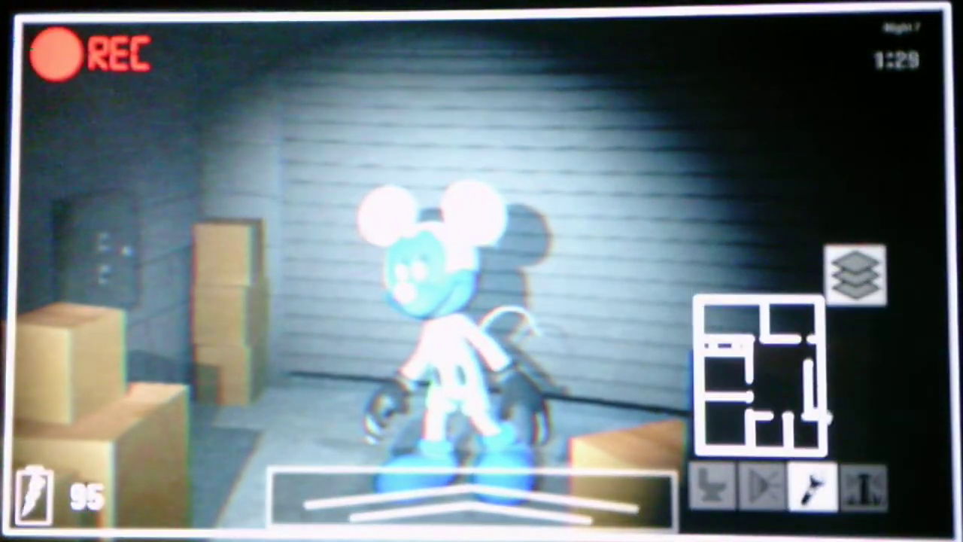
Check the office feed and rooms on the other floor, then dim the screen twice
click(809, 429)
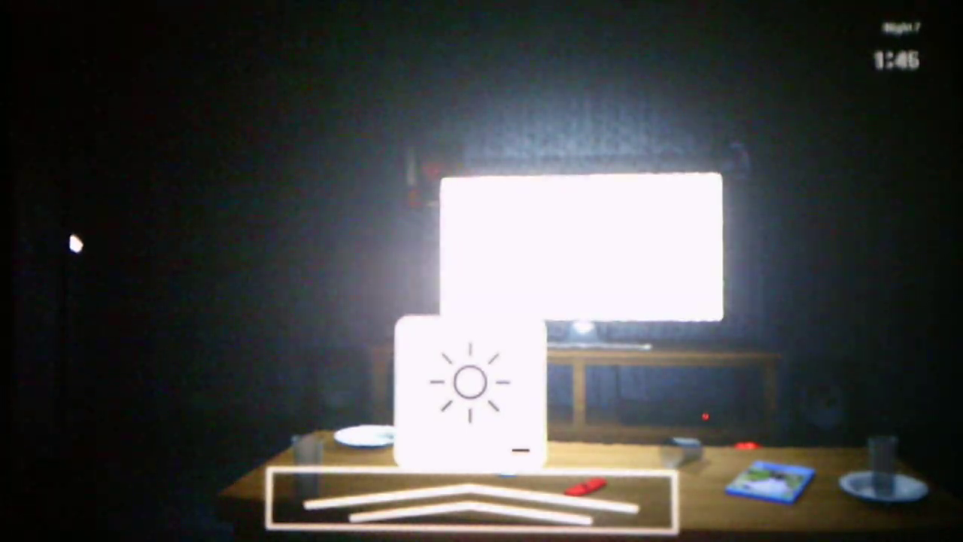
key(space)
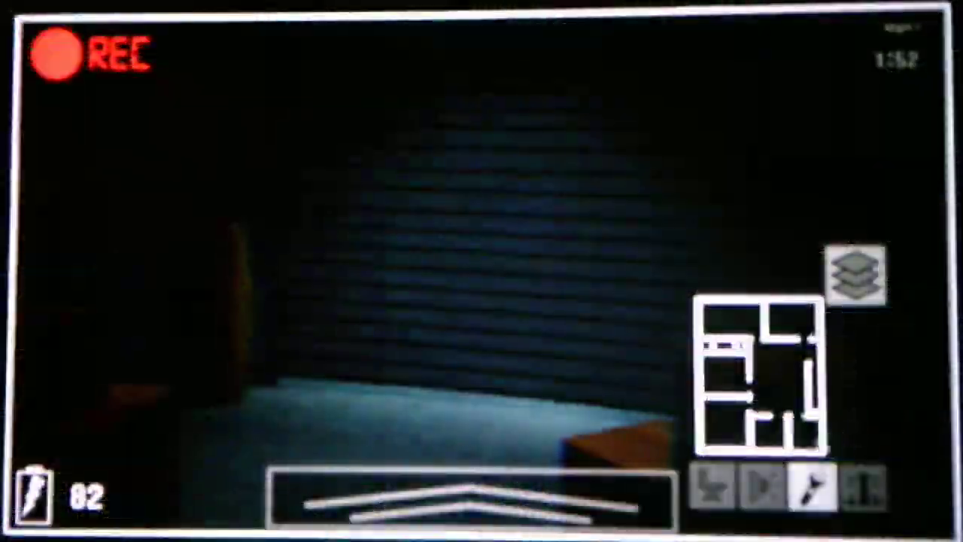
click(783, 376)
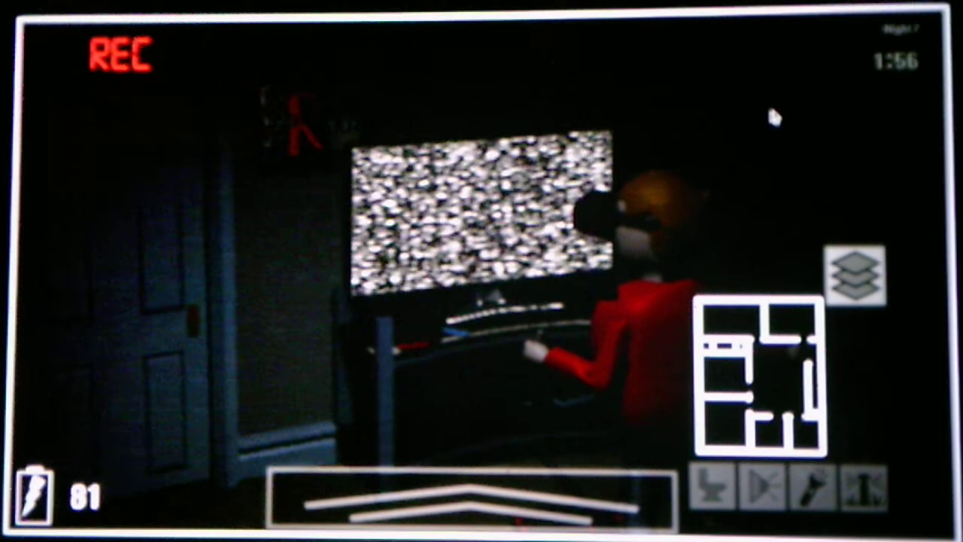
click(799, 407)
click(857, 407)
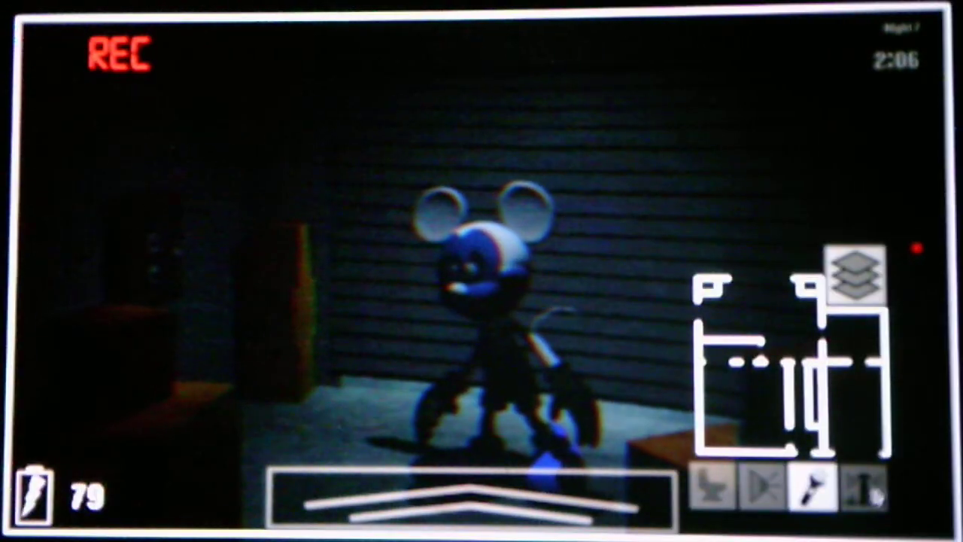
key(F1)
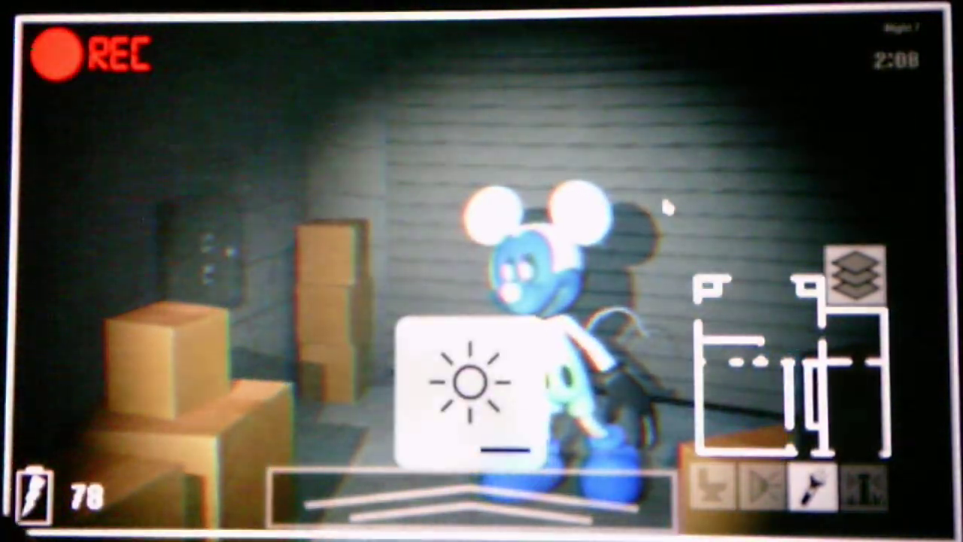
key(F1)
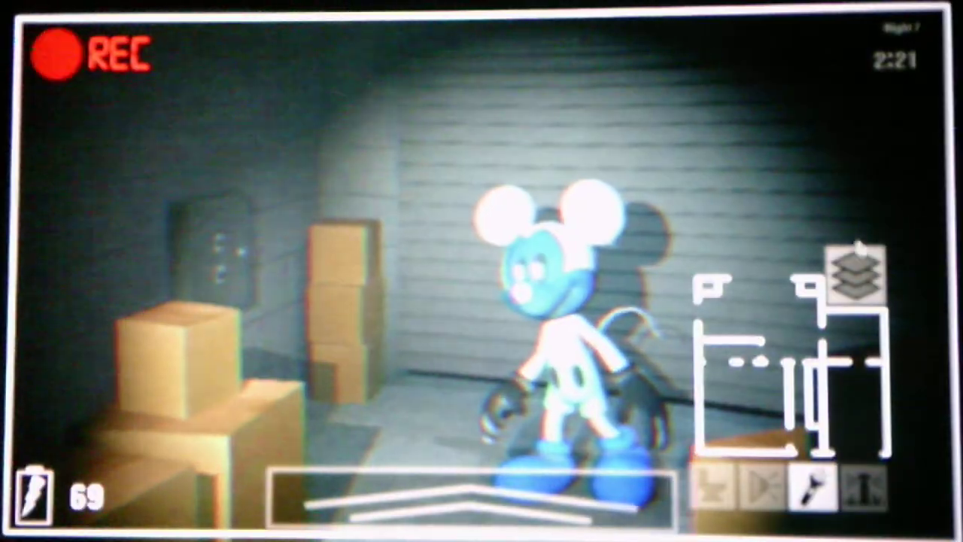
Flash the storage-room mouse, lower the monitor, then reopen the cameras on the other floor
click(613, 387)
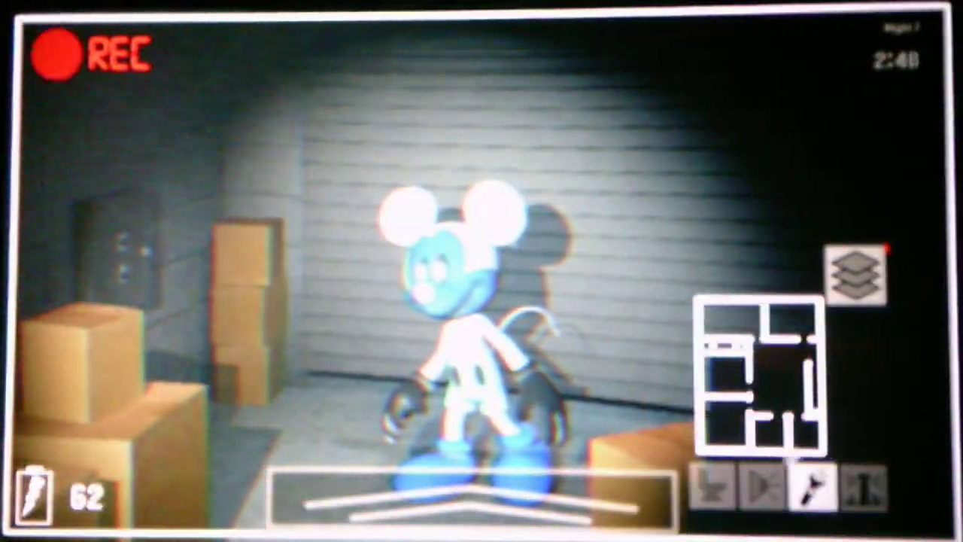
click(806, 430)
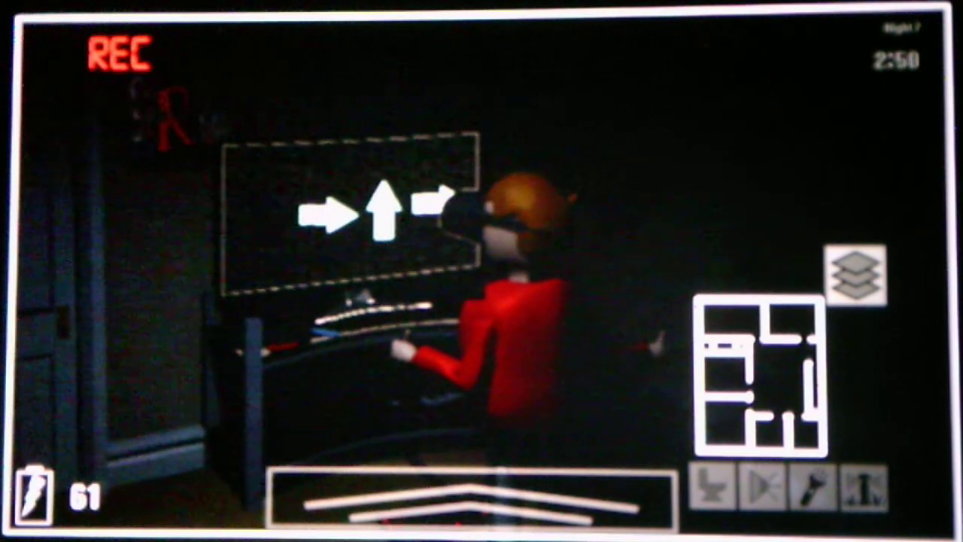
click(383, 481)
click(472, 500)
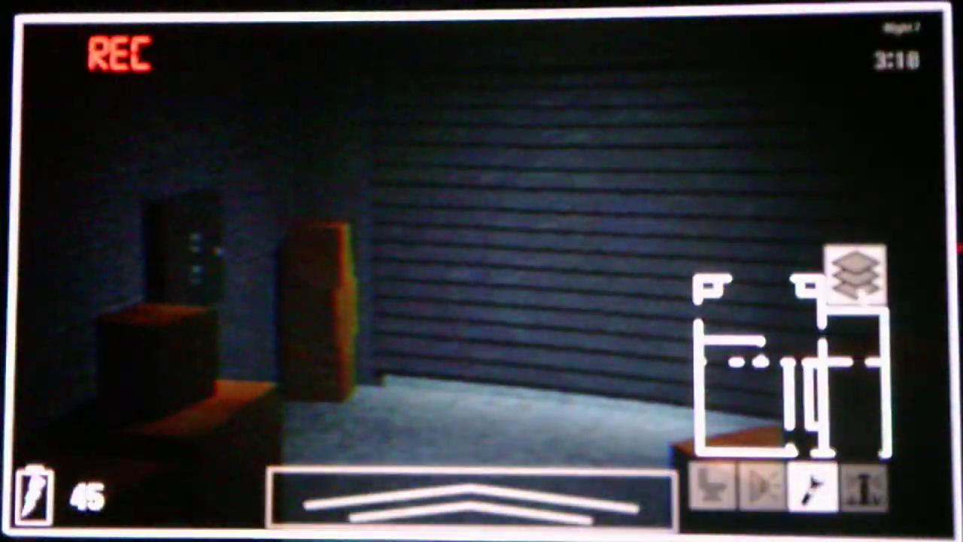
Switch floors to the office camera, then check the middle-right room's camera
click(855, 274)
click(472, 496)
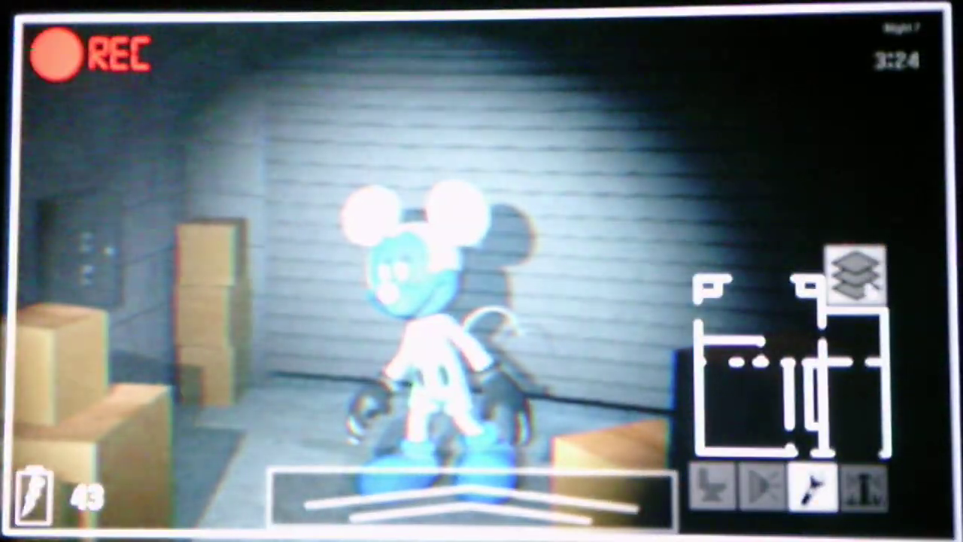
click(855, 274)
click(805, 433)
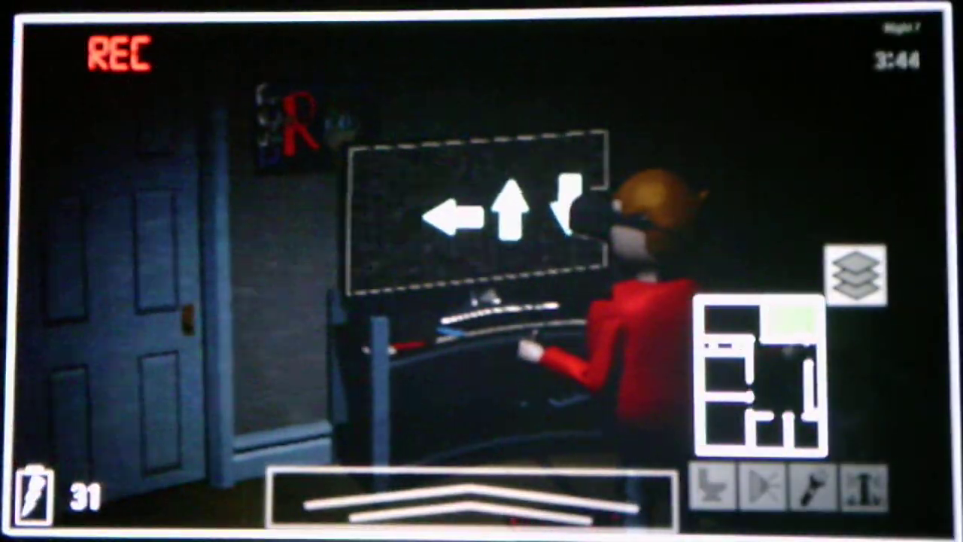
click(802, 372)
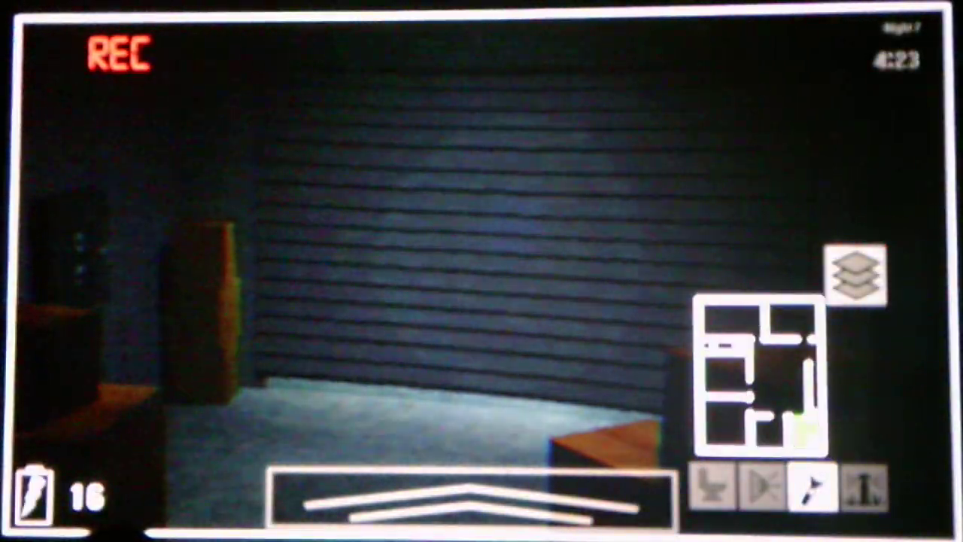
Check the office feed and an other-floor room, then flash the mouse once more
click(800, 414)
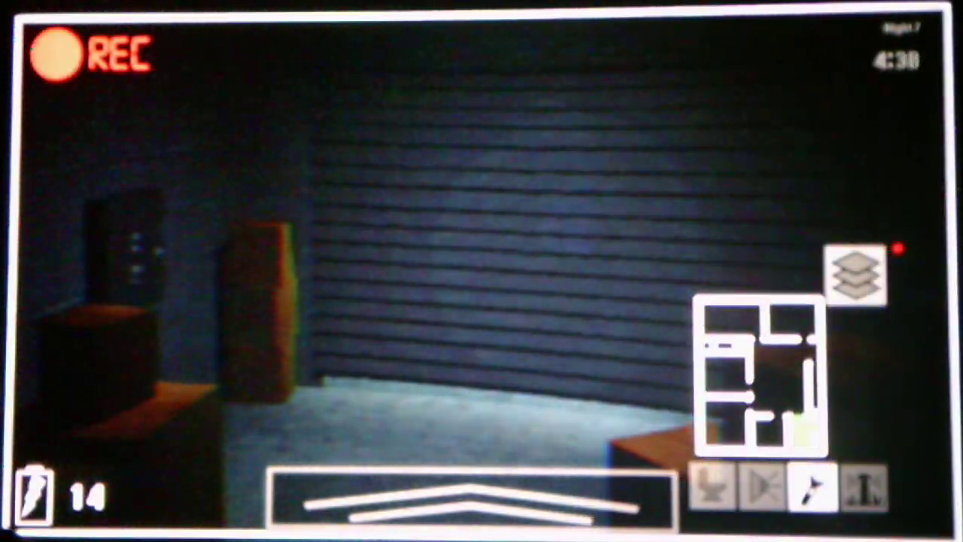
click(783, 376)
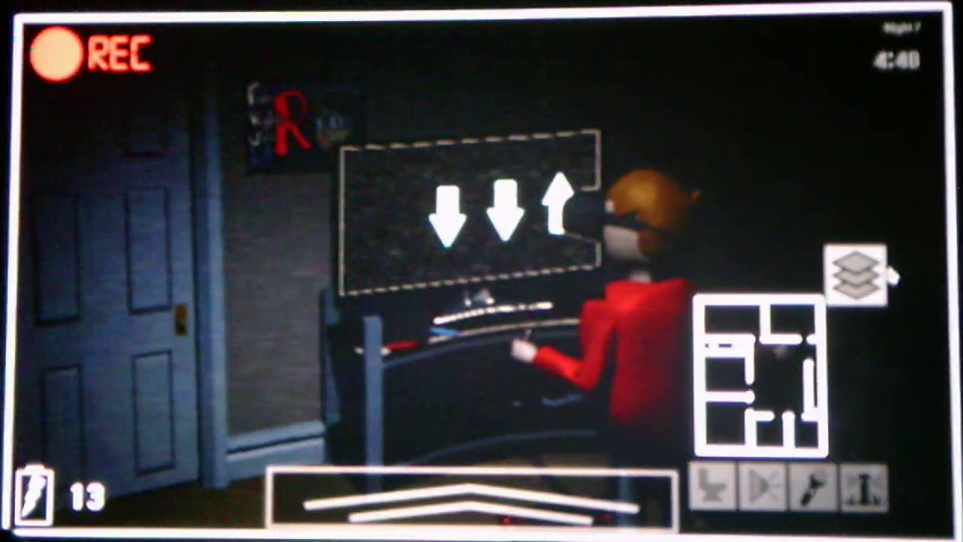
click(888, 272)
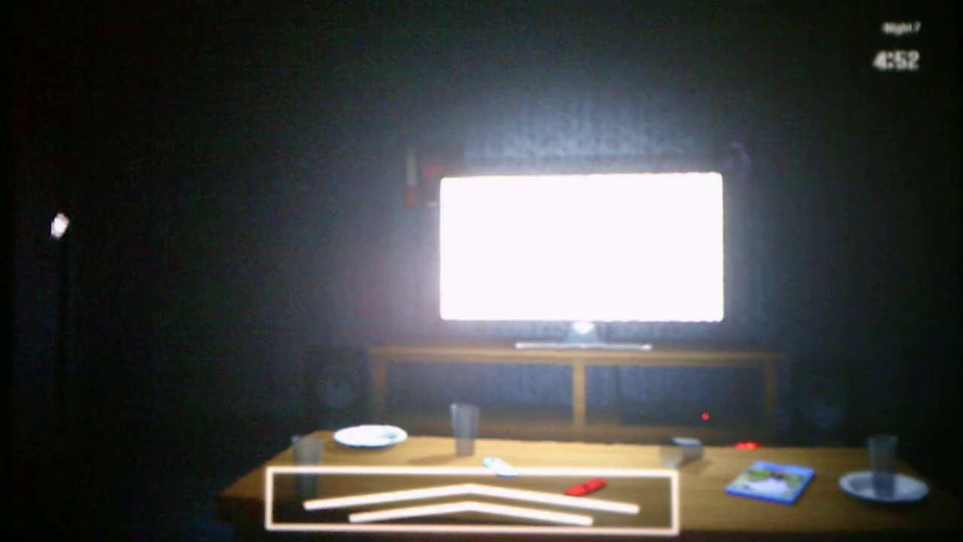
click(474, 497)
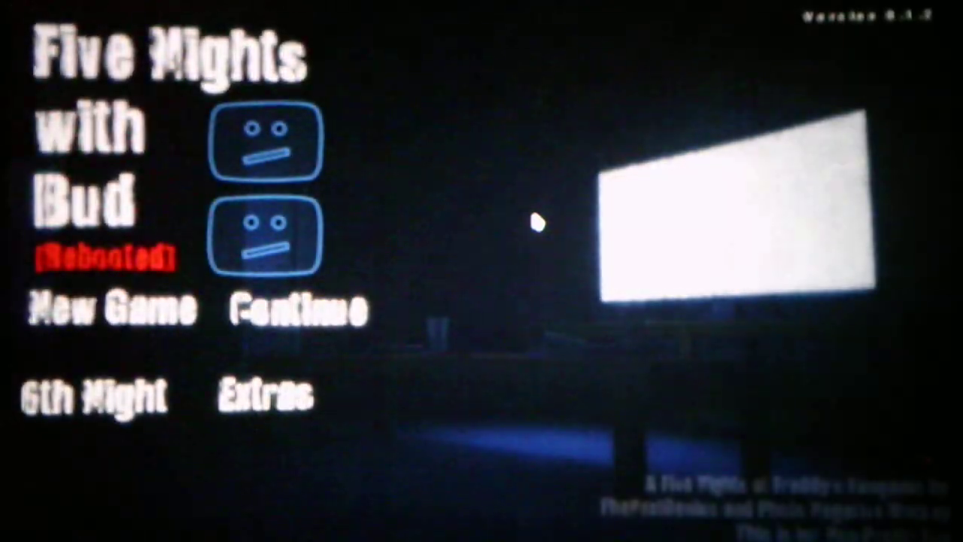
Lower the screen brightness while on the title screen
key(XF86MonBrightnessDown)
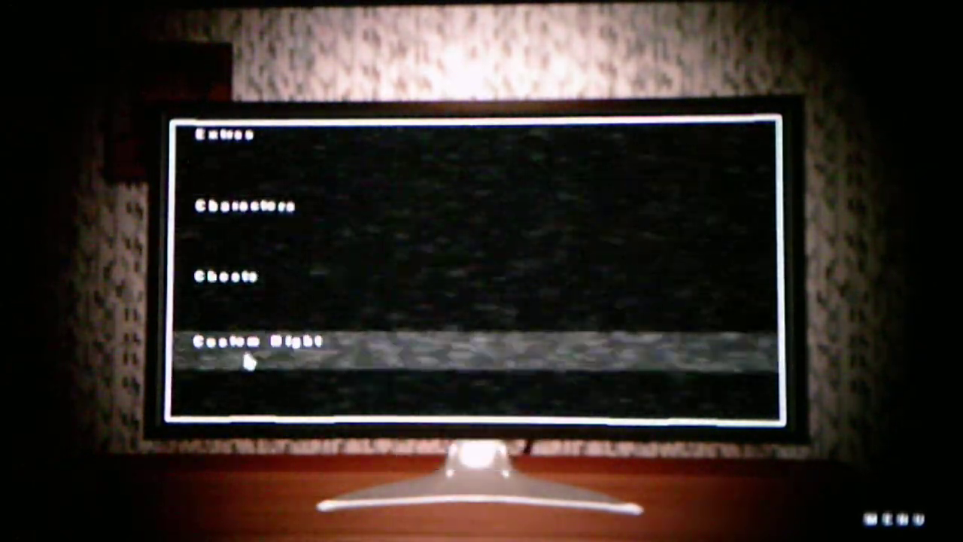
Enter Custom Night and cycle presets from Animal Rage past Forest Trio to Nights of Origin
click(248, 357)
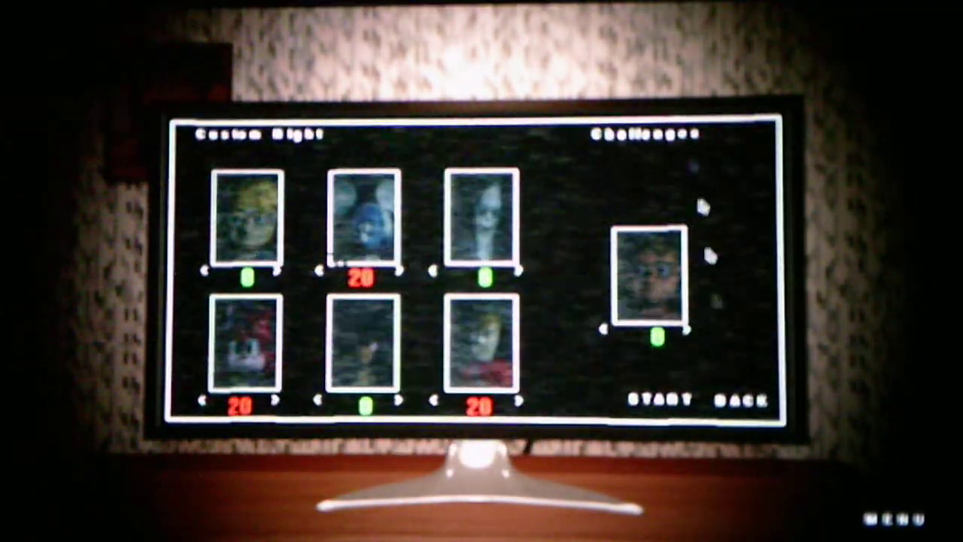
click(678, 145)
click(658, 163)
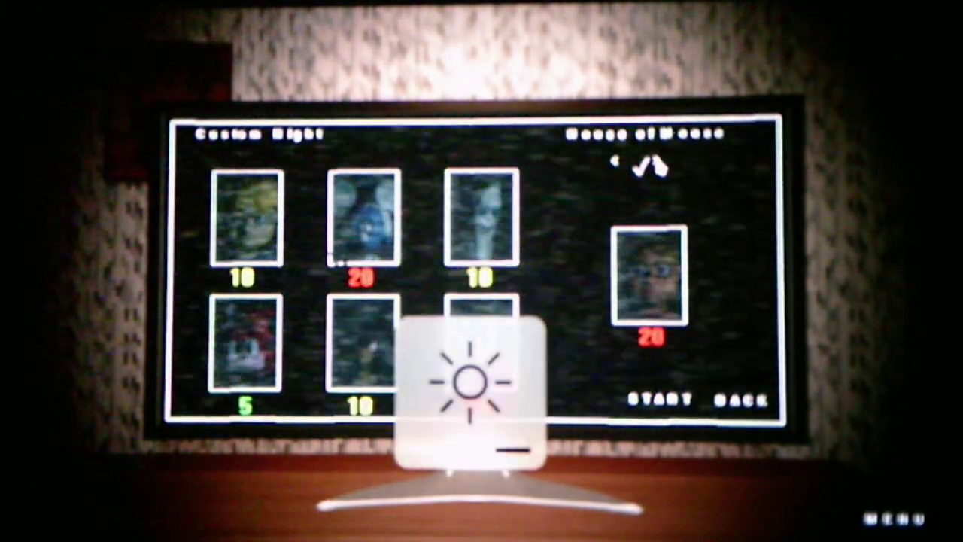
click(658, 163)
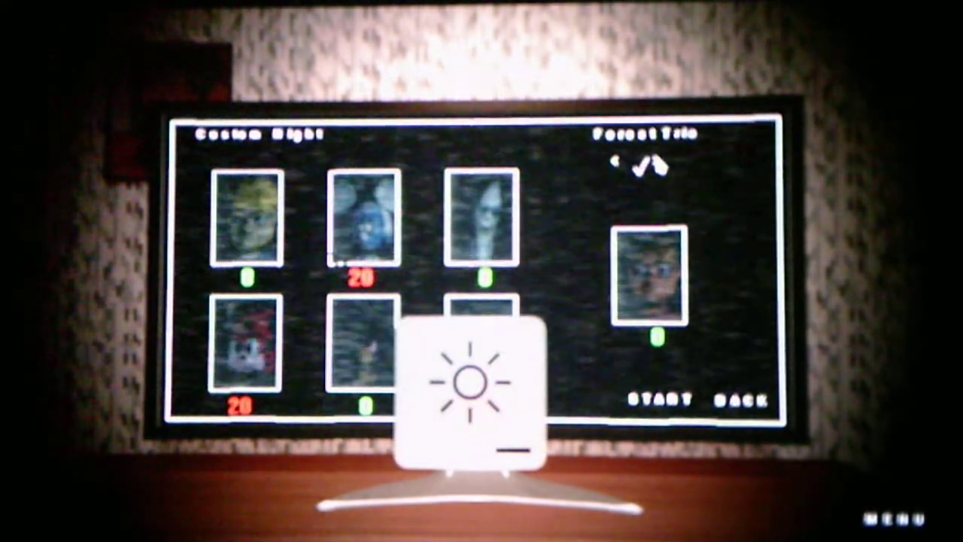
click(658, 163)
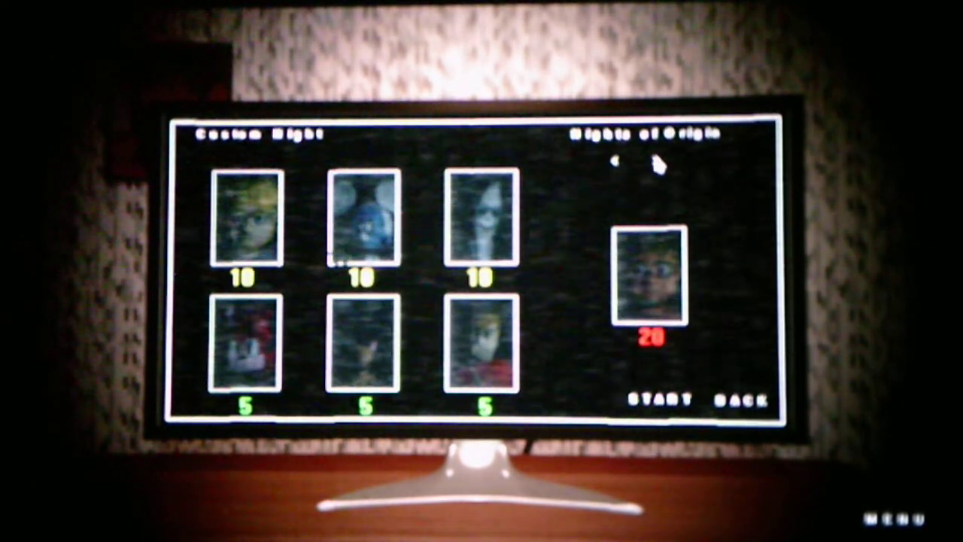
click(657, 160)
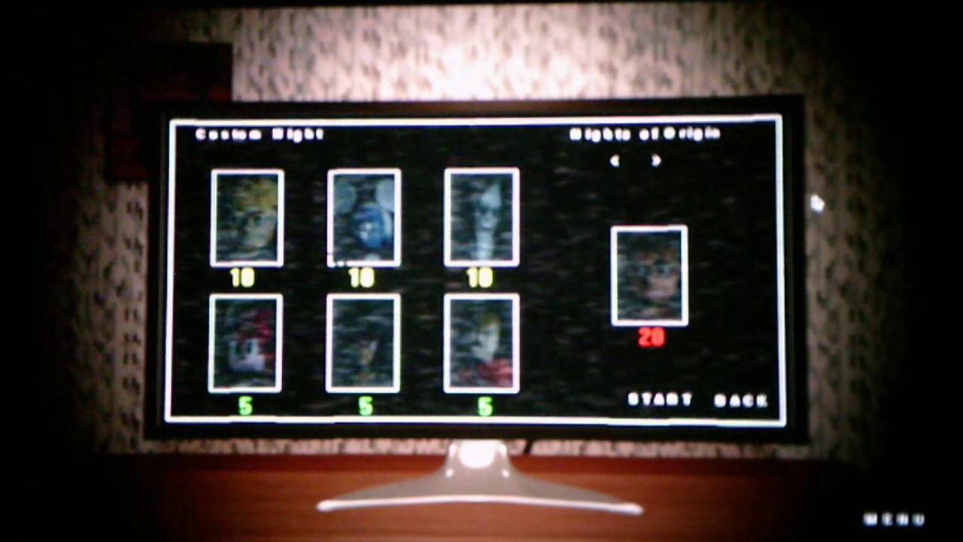
click(656, 161)
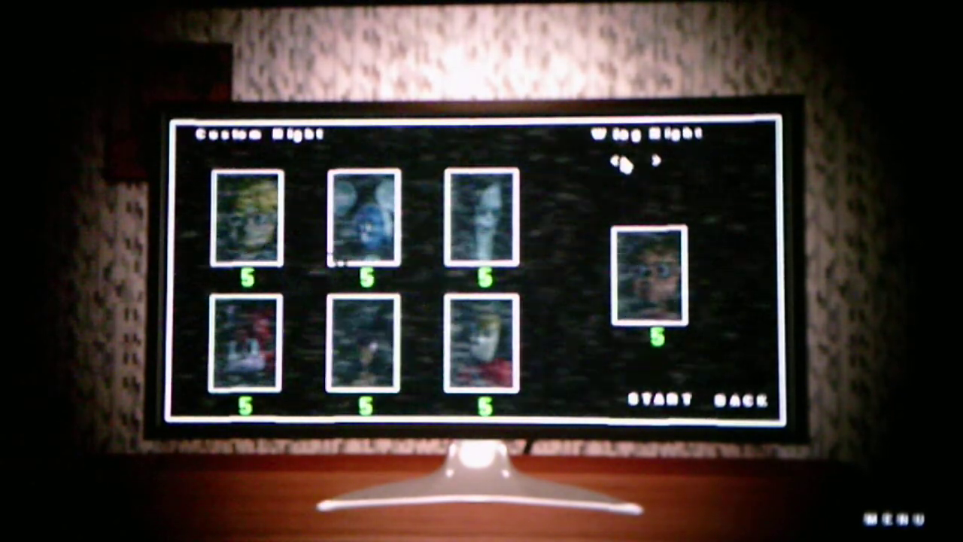
click(617, 161)
click(615, 163)
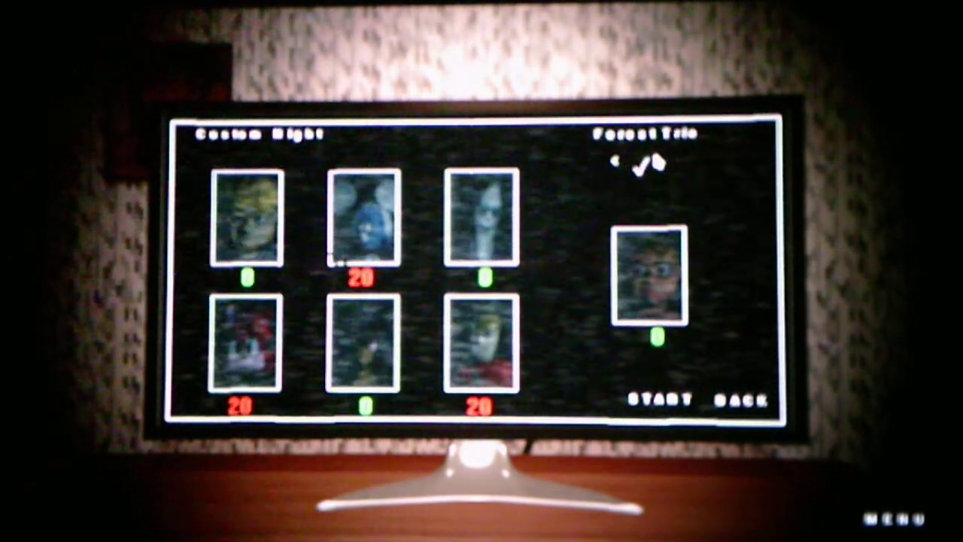
click(656, 160)
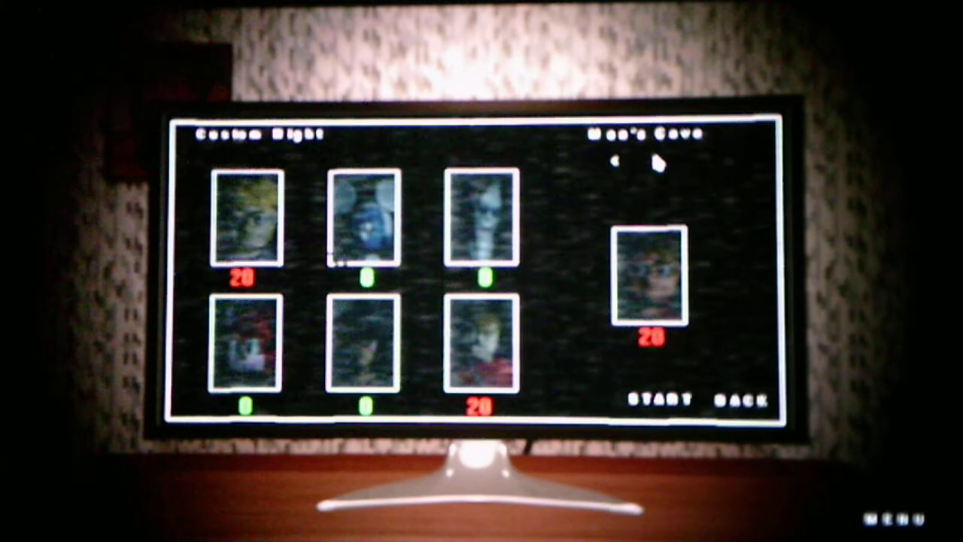
click(658, 162)
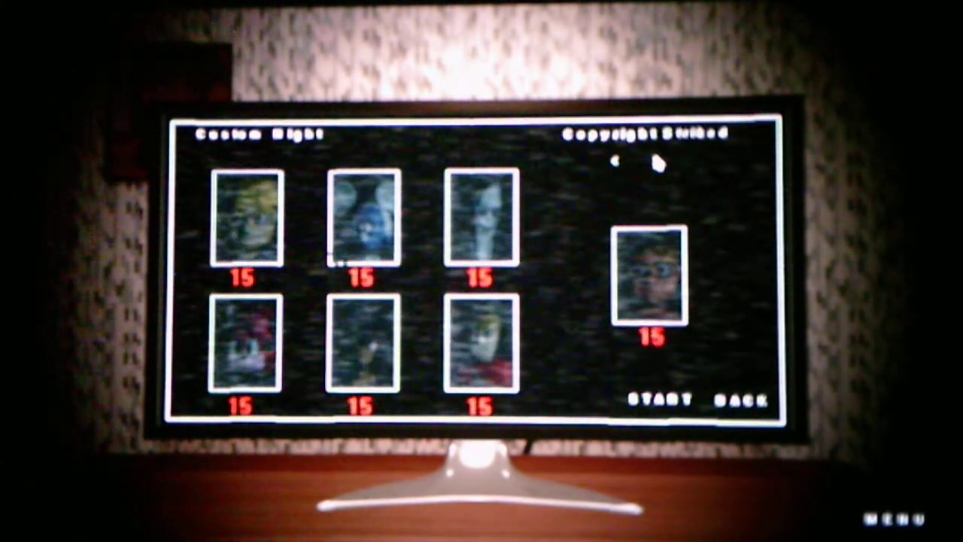
click(658, 162)
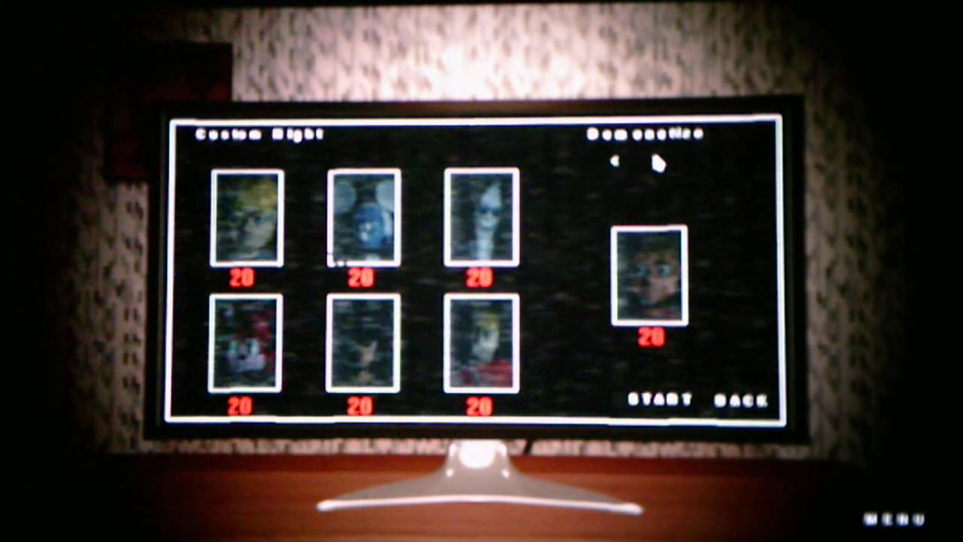
click(617, 162)
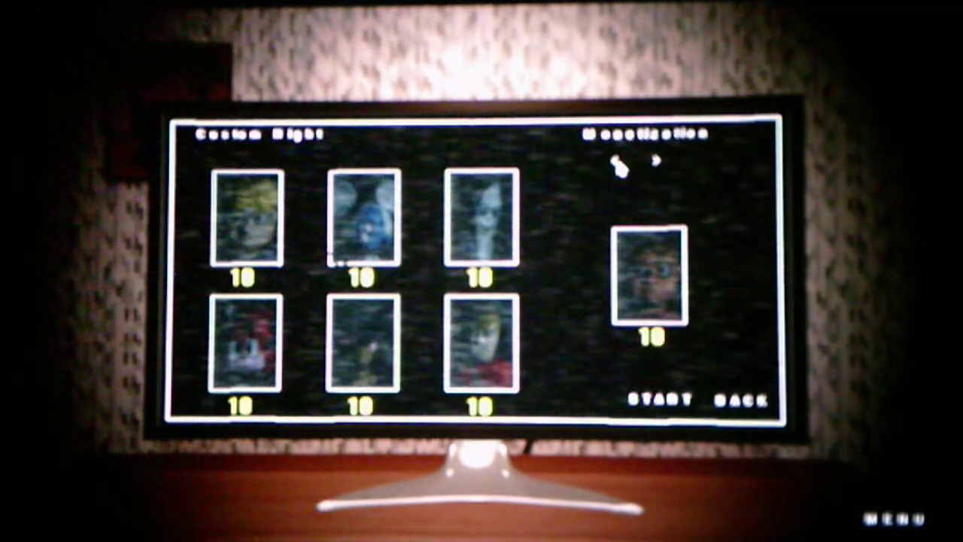
click(659, 161)
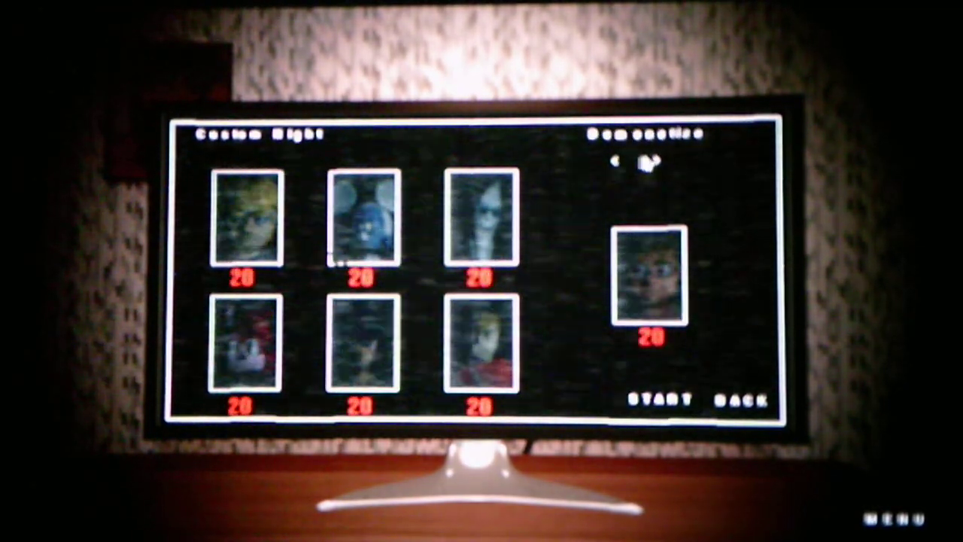
click(617, 163)
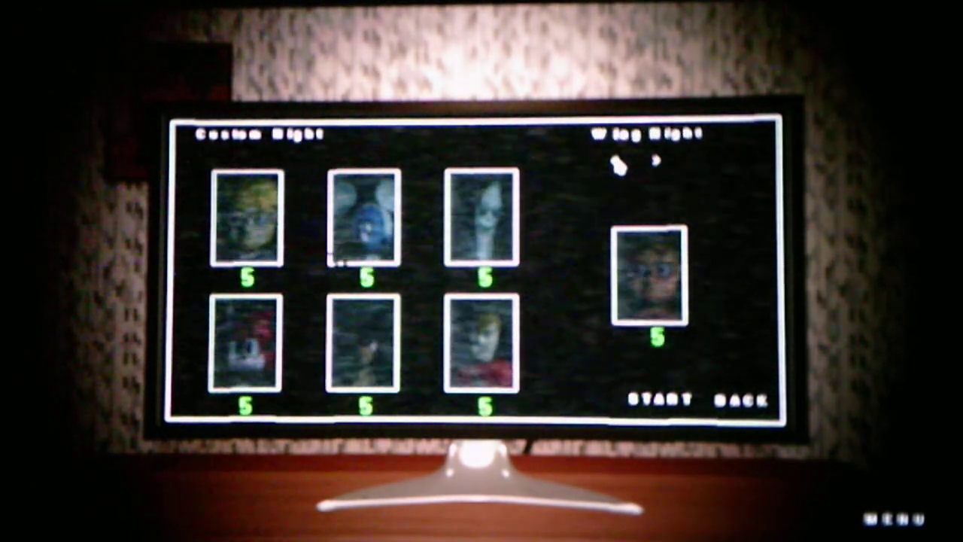
click(617, 163)
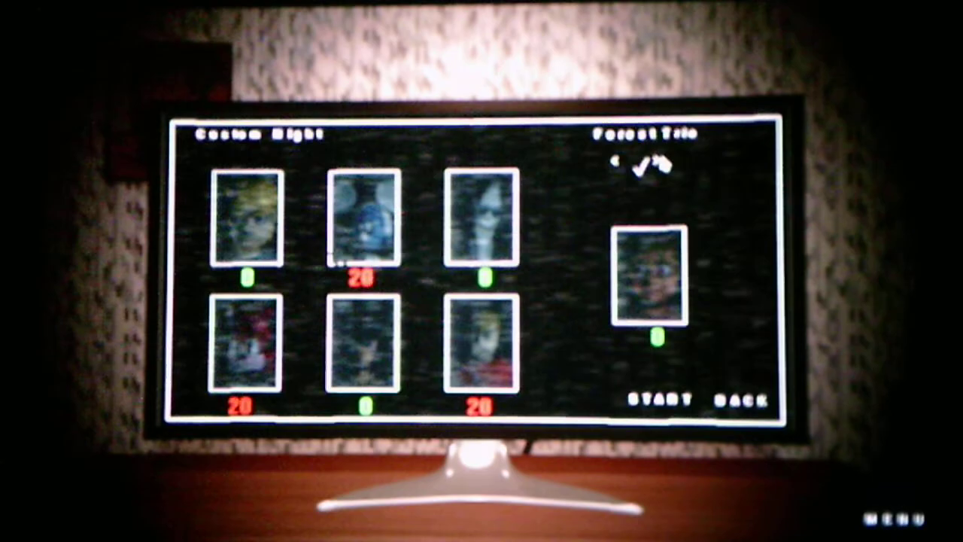
click(656, 164)
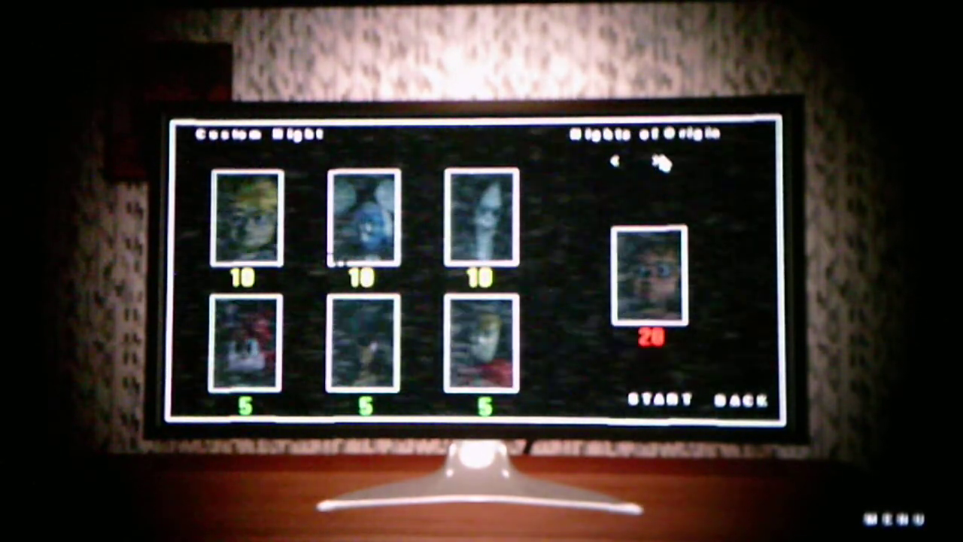